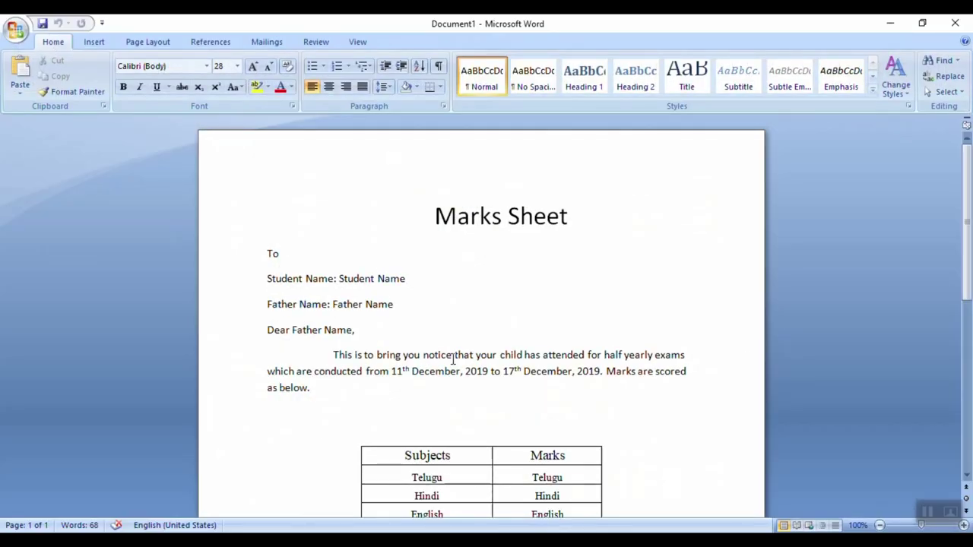
# Show the Mailings tools and list the Select Recipients source choices
pyautogui.scroll(-6, 453, 358)
pyautogui.scroll(1, 455, 357)
pyautogui.scroll(5, 455, 358)
pyautogui.click(267, 44)
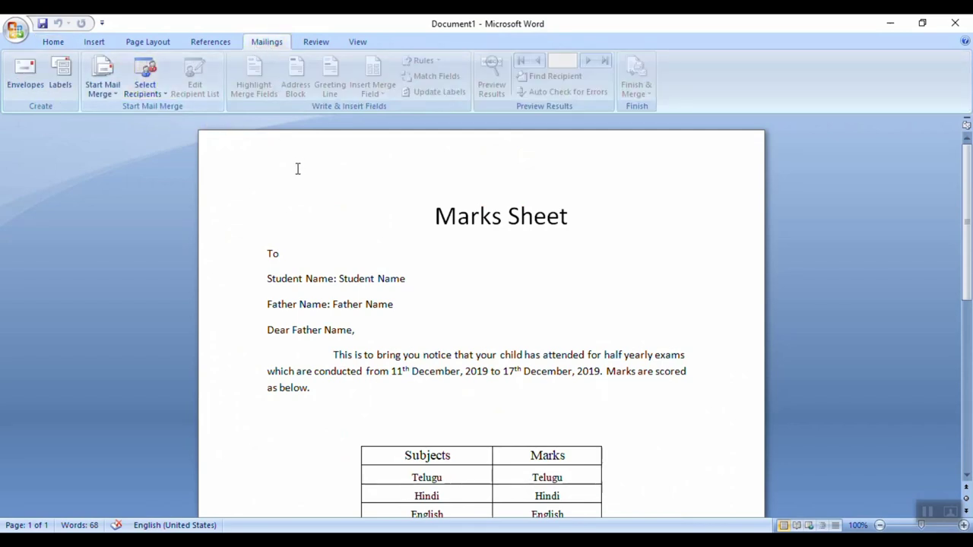
pyautogui.click(165, 95)
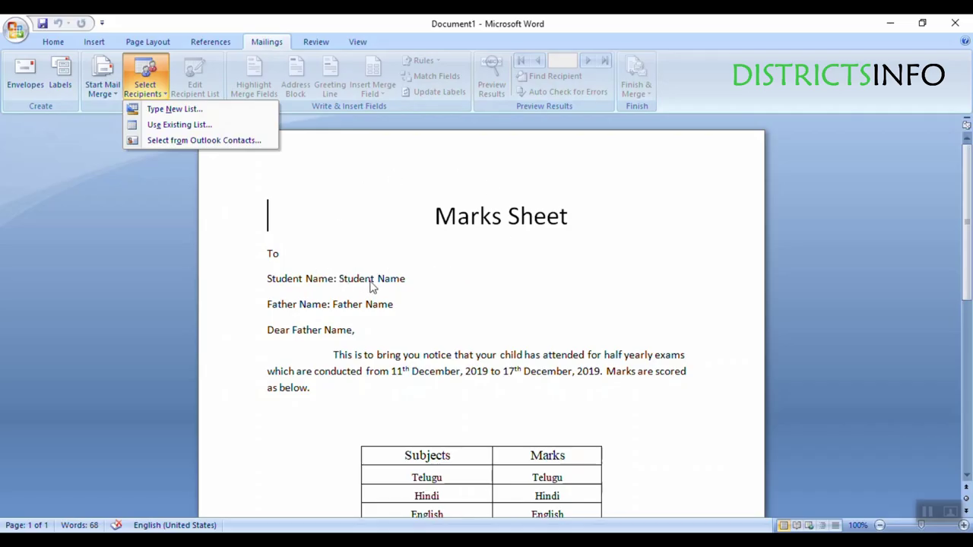
# Use Sheet1$ of the Desktop workbook 'Marks Sheet 2' as the existing recipient list
pyautogui.click(194, 126)
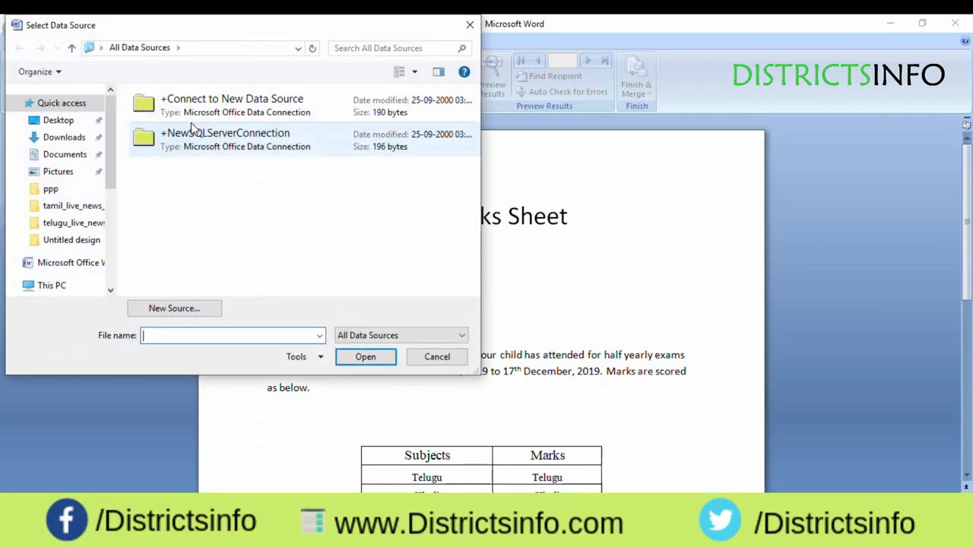
pyautogui.click(59, 121)
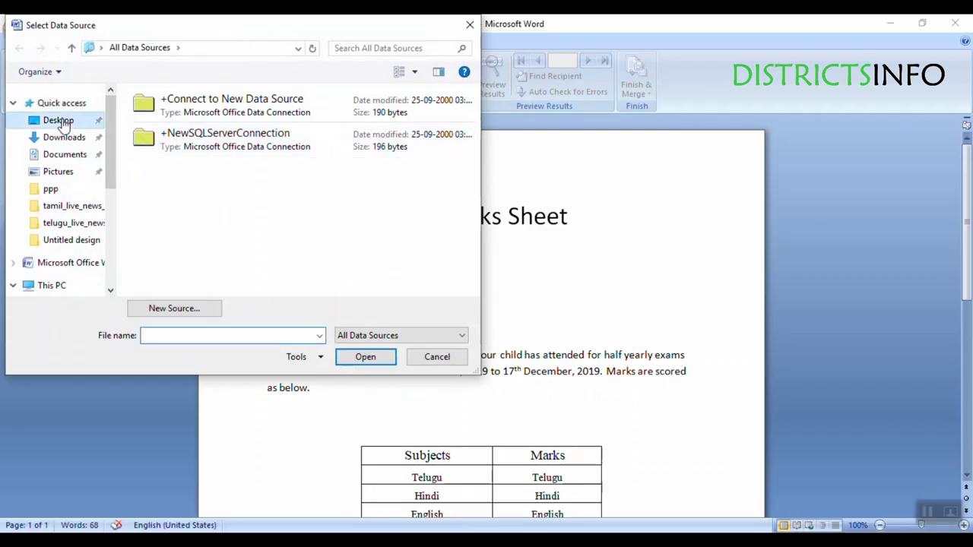
pyautogui.click(180, 114)
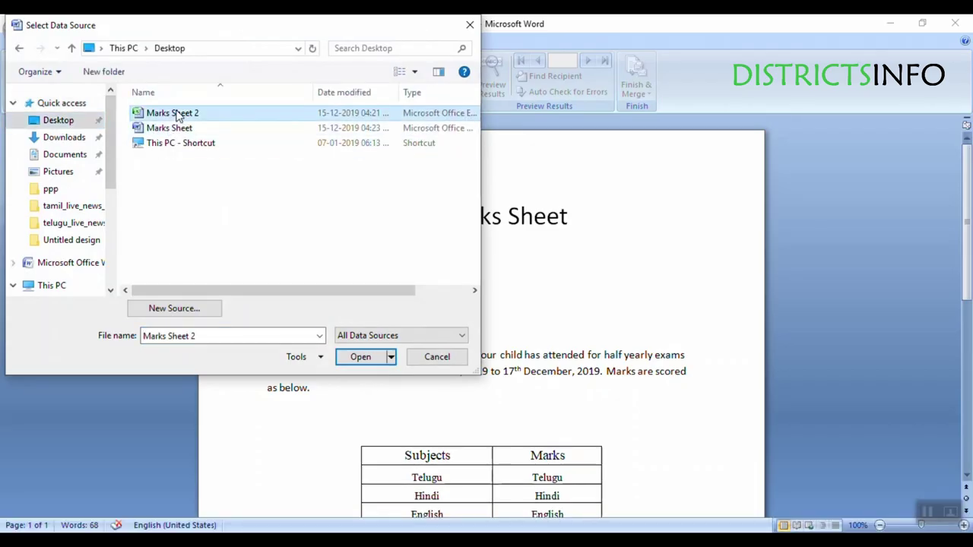
pyautogui.click(357, 357)
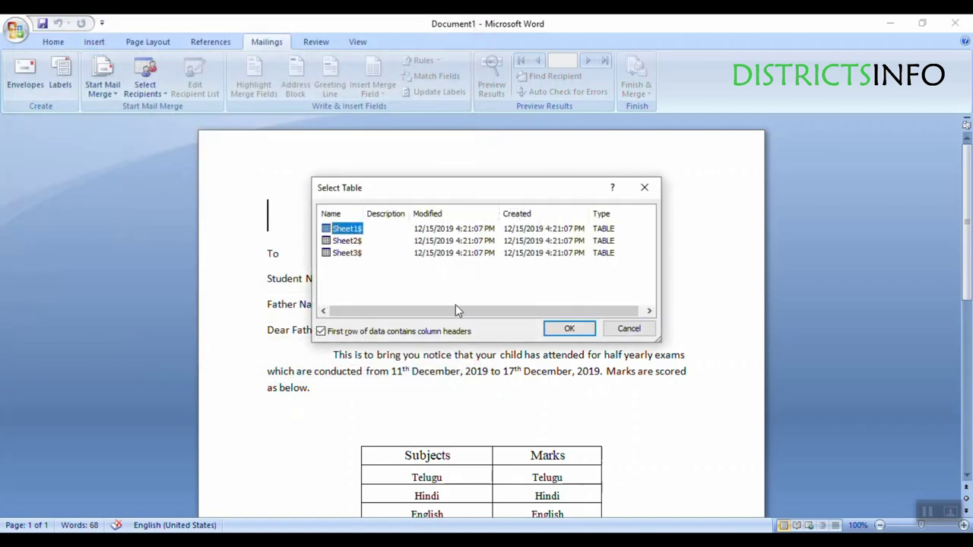
pyautogui.click(570, 328)
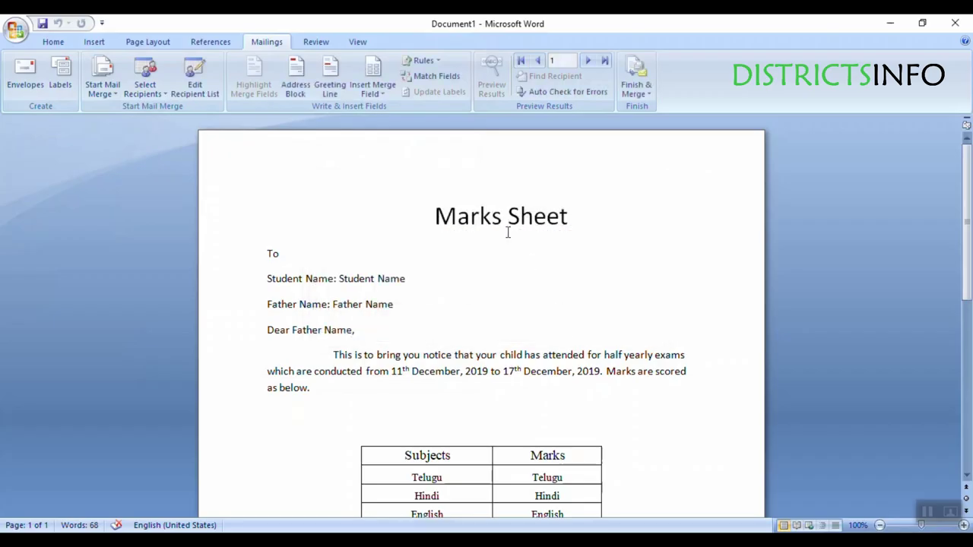
# Replace the Student Name placeholder with the «Student_Name_» merge field
pyautogui.click(384, 97)
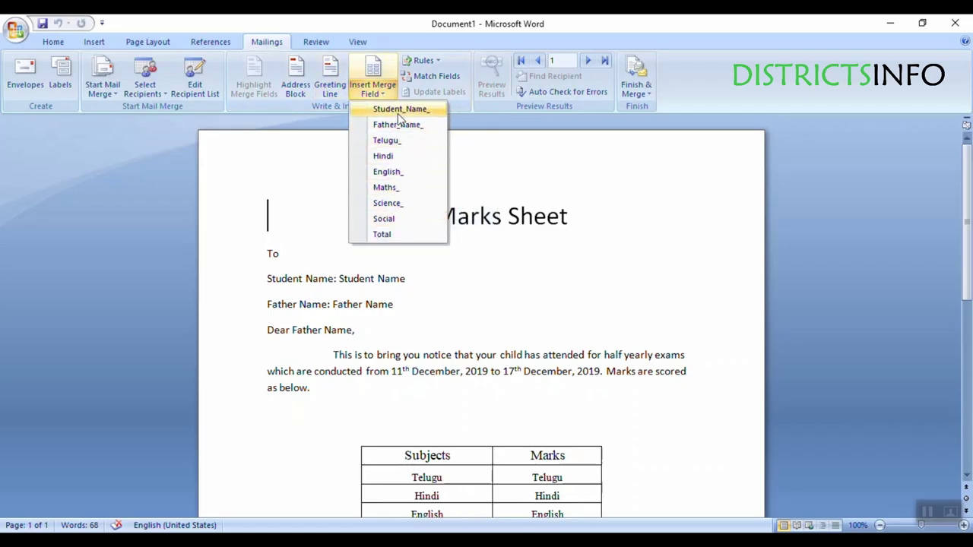
pyautogui.click(449, 268)
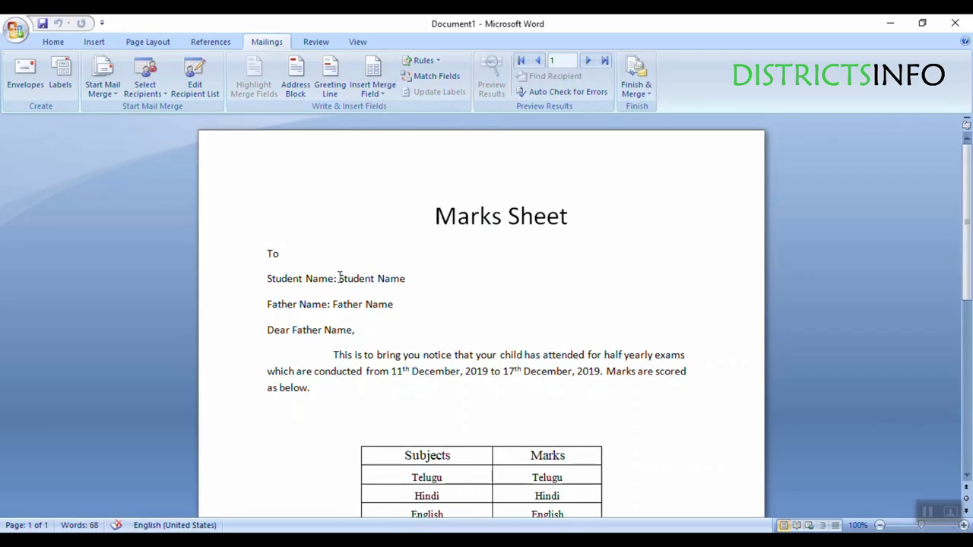
pyautogui.moveTo(338, 279); pyautogui.dragTo(401, 284)
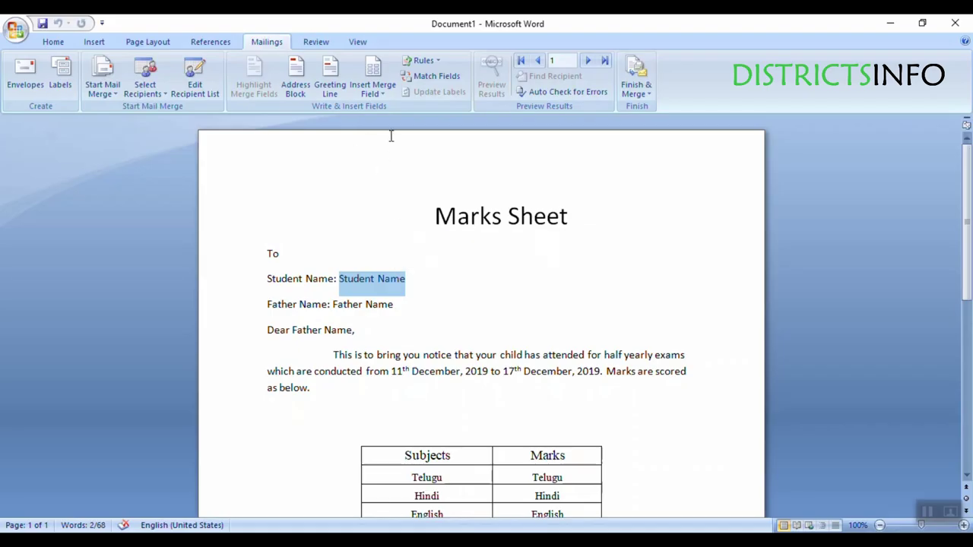
pyautogui.click(384, 92)
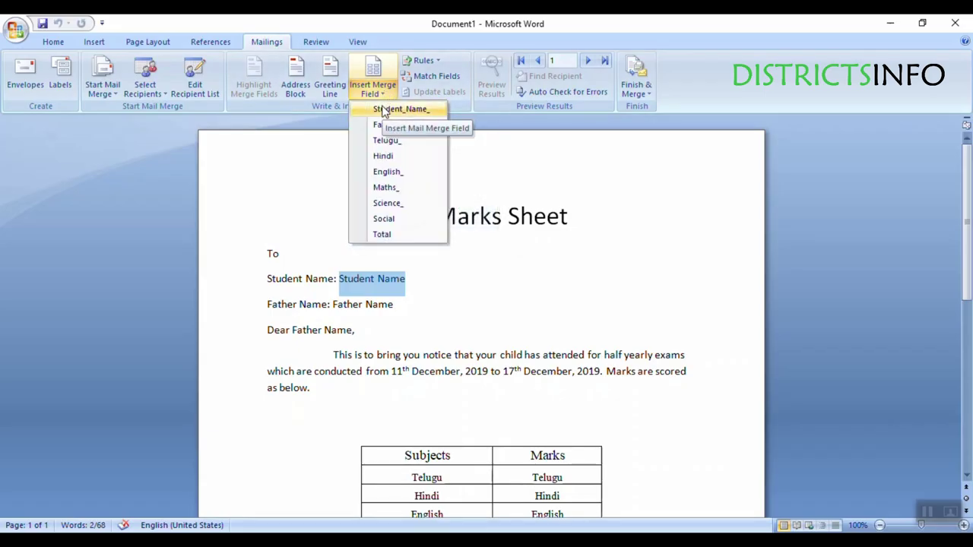
pyautogui.click(383, 109)
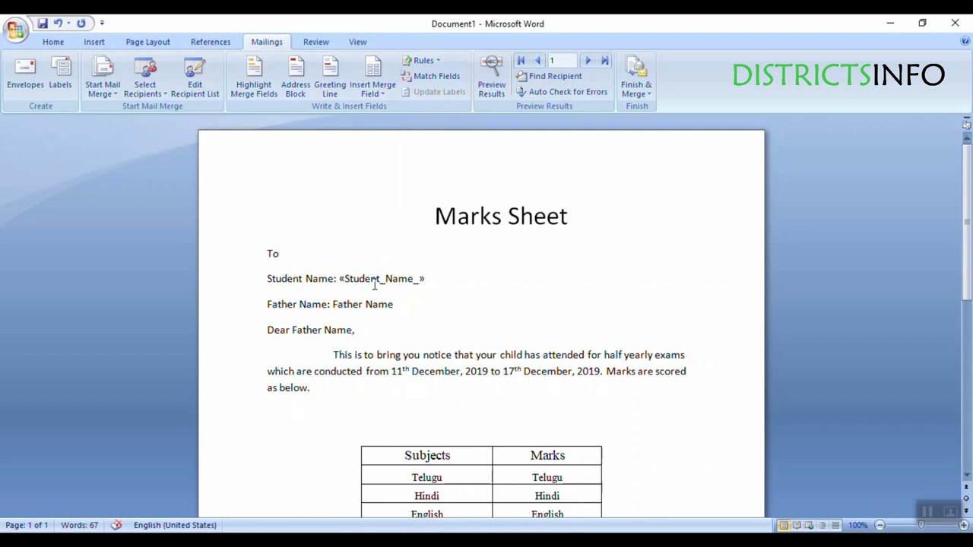
# Insert the «Father_name_» field in the Father Name line and the greeting
pyautogui.moveTo(332, 304); pyautogui.dragTo(393, 305)
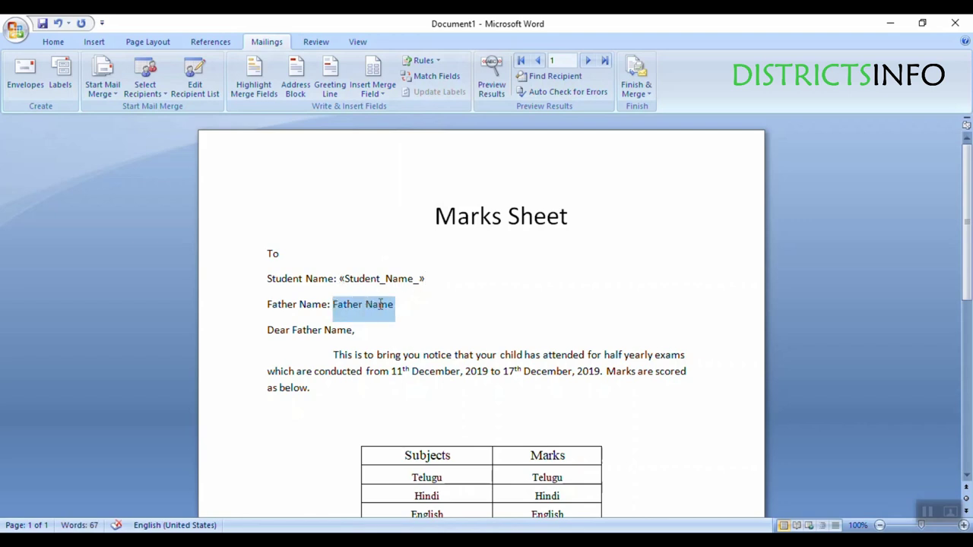
pyautogui.click(377, 94)
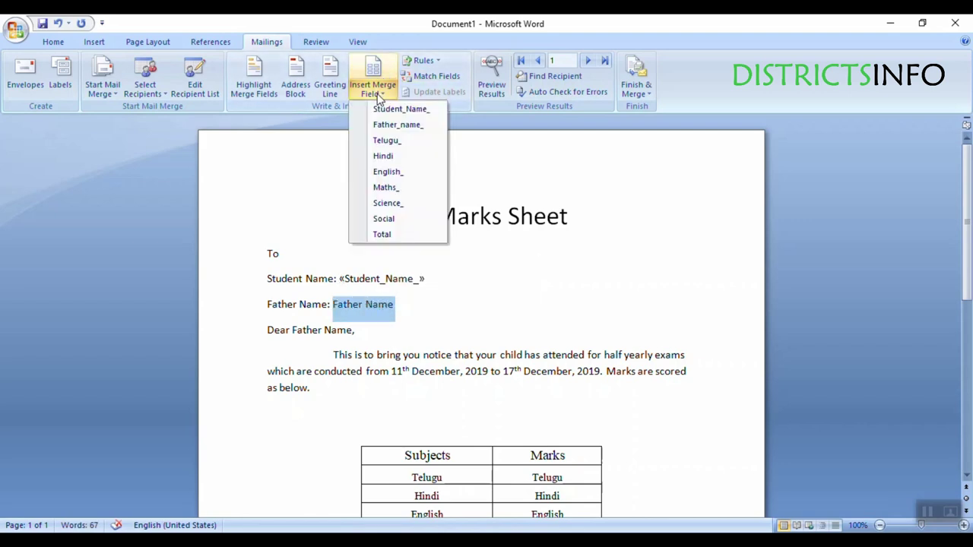
pyautogui.click(389, 126)
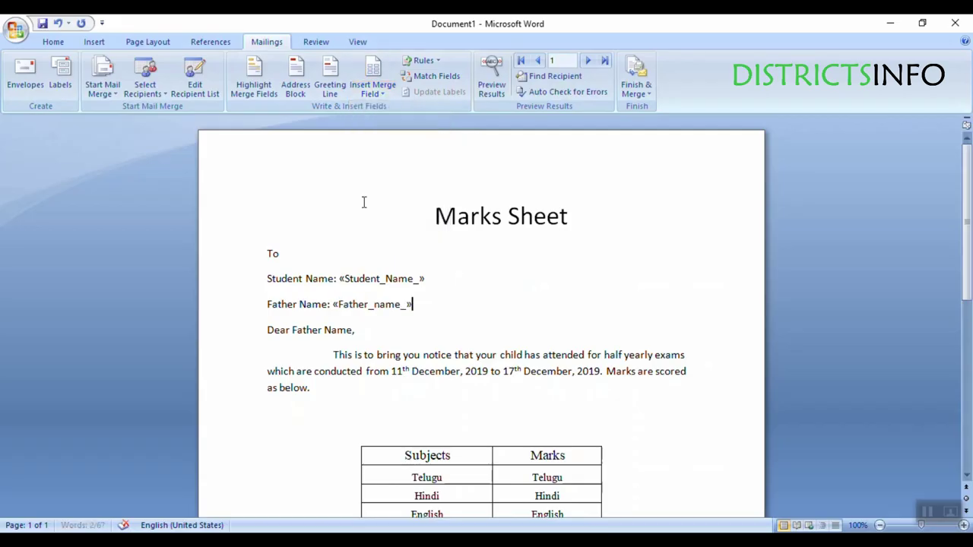
pyautogui.scroll(-1, 439, 298)
pyautogui.moveTo(294, 295); pyautogui.dragTo(353, 296)
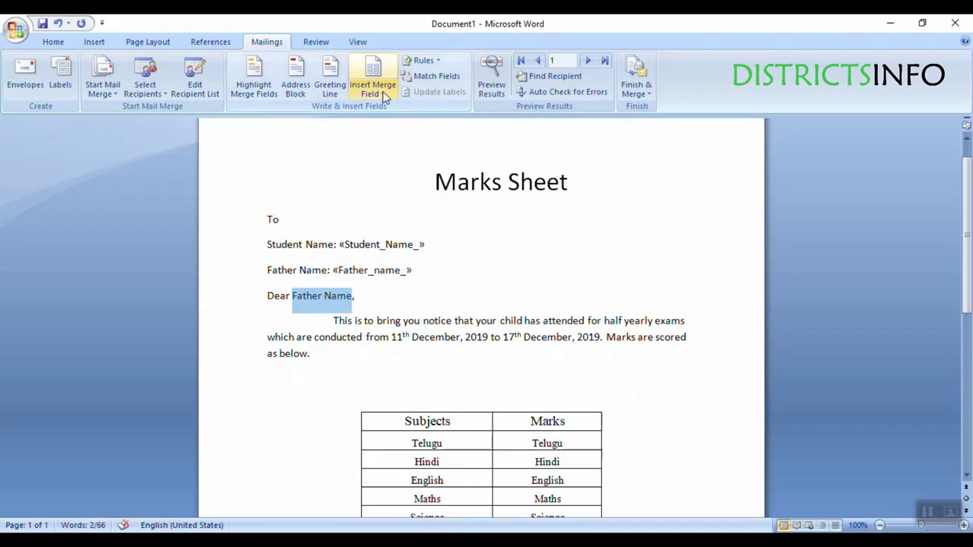
pyautogui.click(382, 92)
pyautogui.click(390, 125)
pyautogui.scroll(-2, 374, 299)
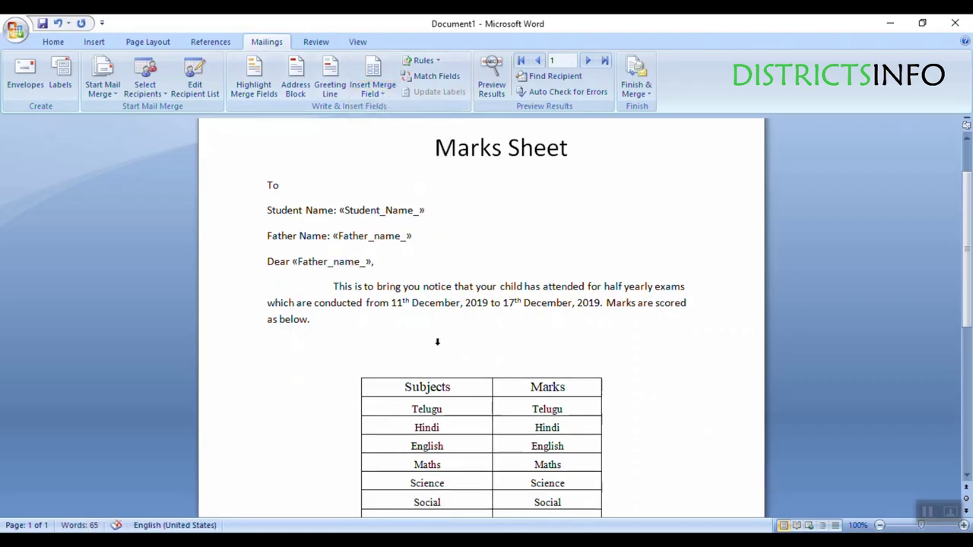
pyautogui.scroll(-2, 441, 288)
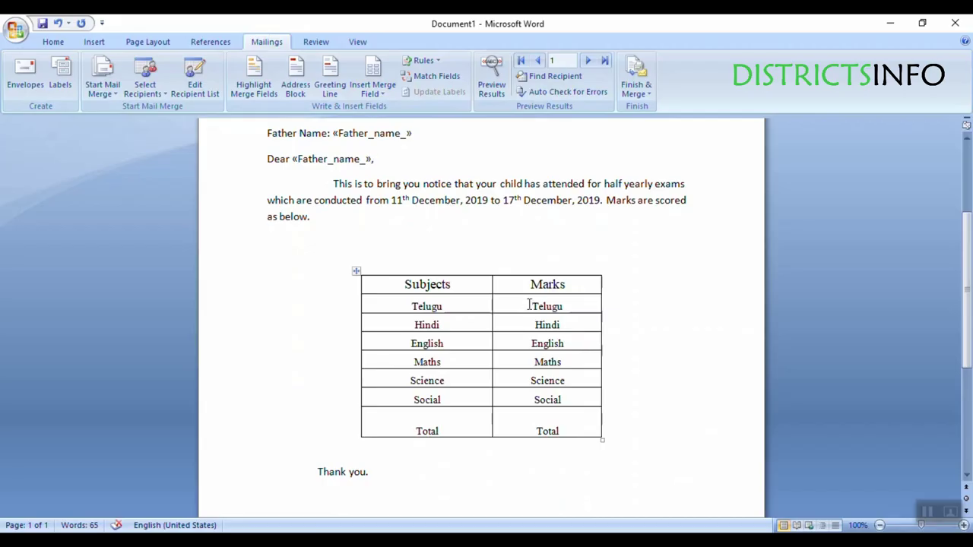
# Replace the Telugu, Hindi and English marks with «Telugu_», «Hindi» and «English_» fields
pyautogui.moveTo(529, 304); pyautogui.dragTo(564, 308)
pyautogui.click(376, 90)
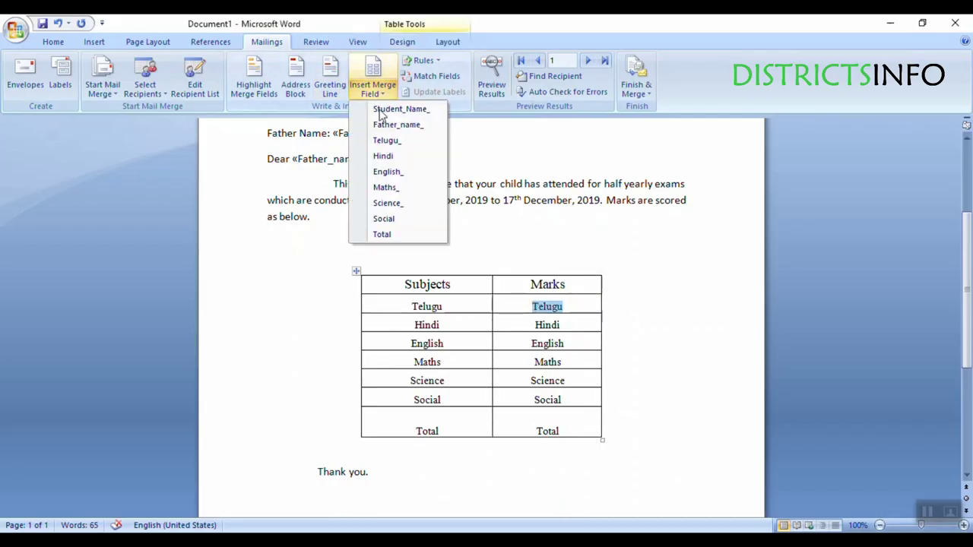
pyautogui.click(386, 140)
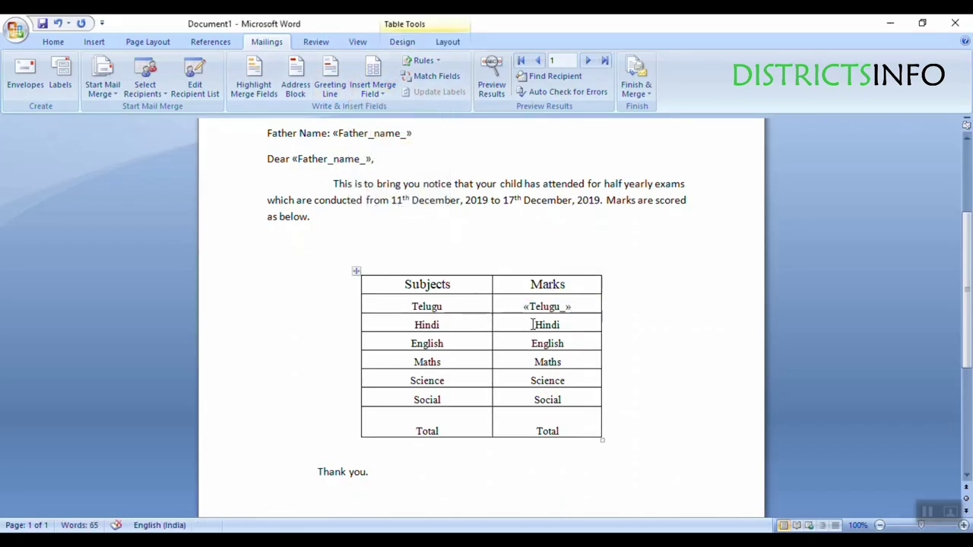
pyautogui.moveTo(532, 324); pyautogui.dragTo(562, 325)
pyautogui.click(373, 90)
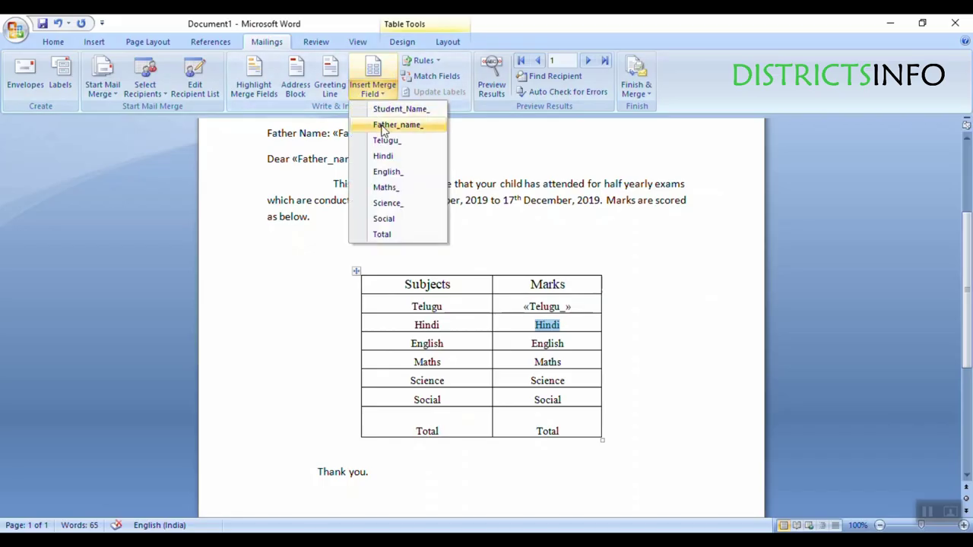
pyautogui.click(383, 155)
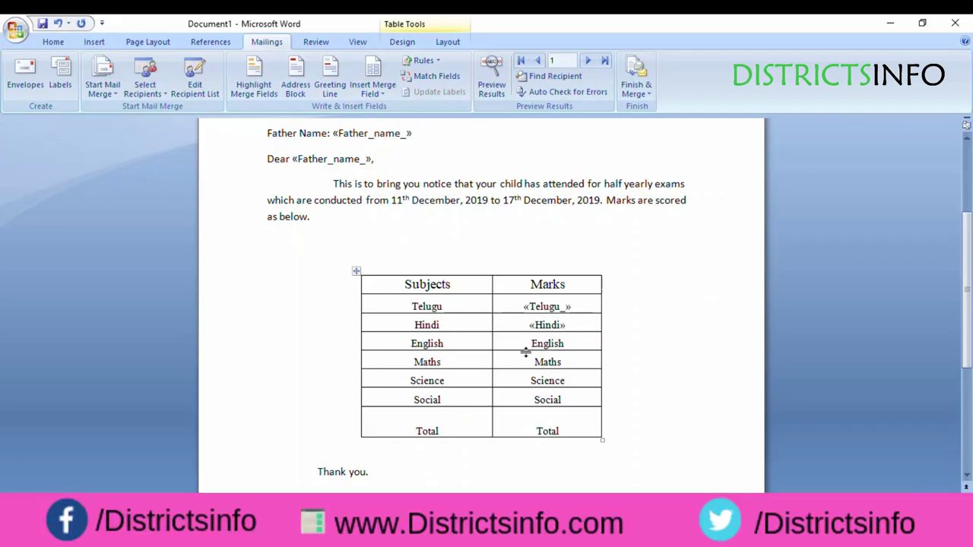
pyautogui.moveTo(531, 346); pyautogui.dragTo(562, 343)
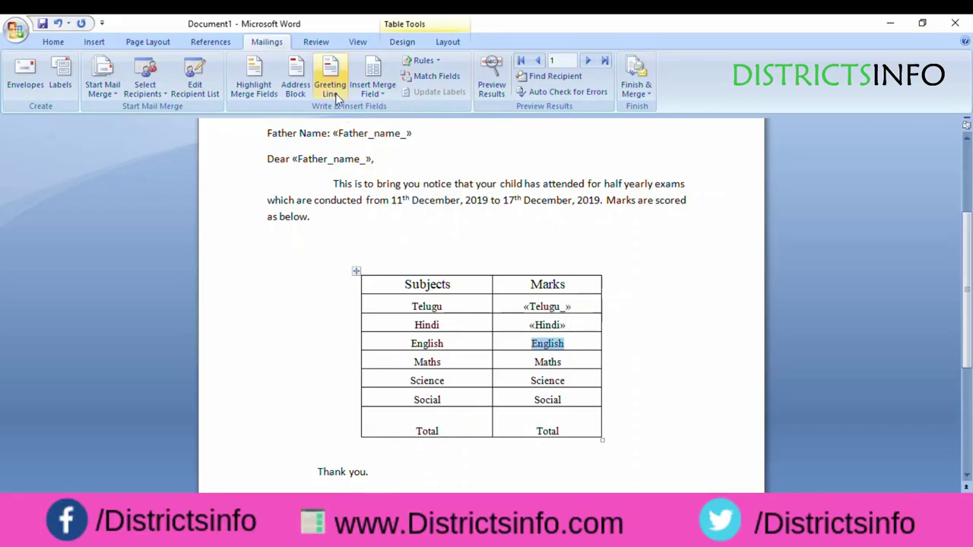
pyautogui.click(373, 90)
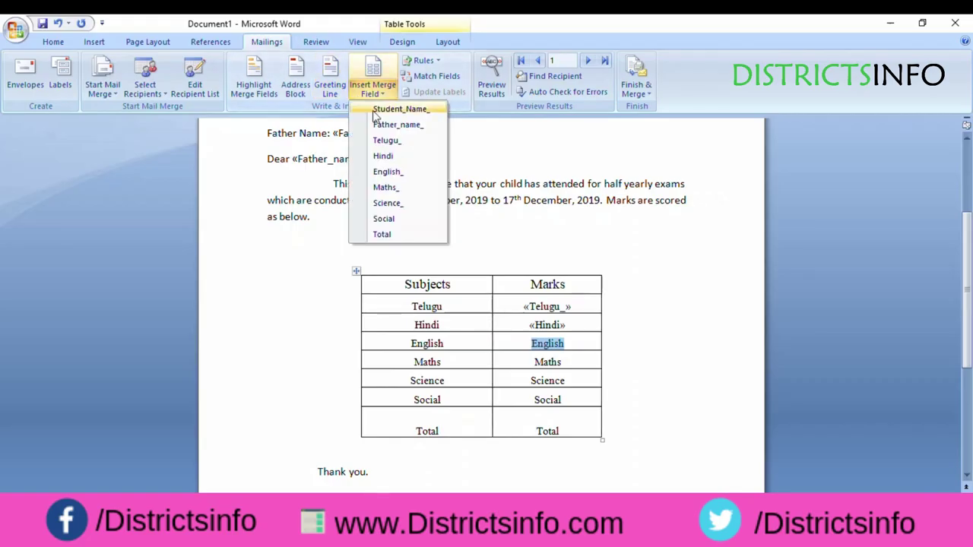
pyautogui.click(389, 172)
# Replace the Maths, Science, Social and Total marks with their matching merge fields
pyautogui.moveTo(528, 364); pyautogui.dragTo(563, 367)
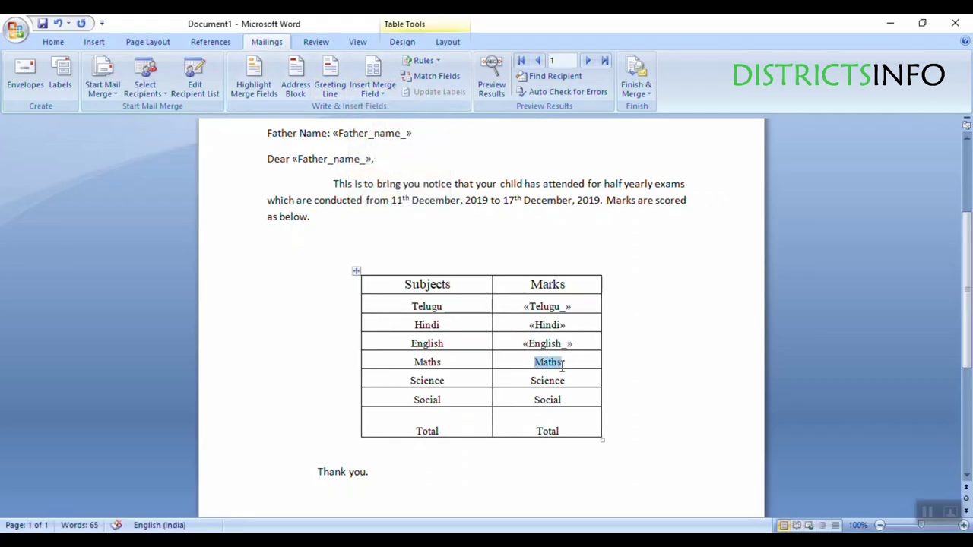
pyautogui.click(373, 89)
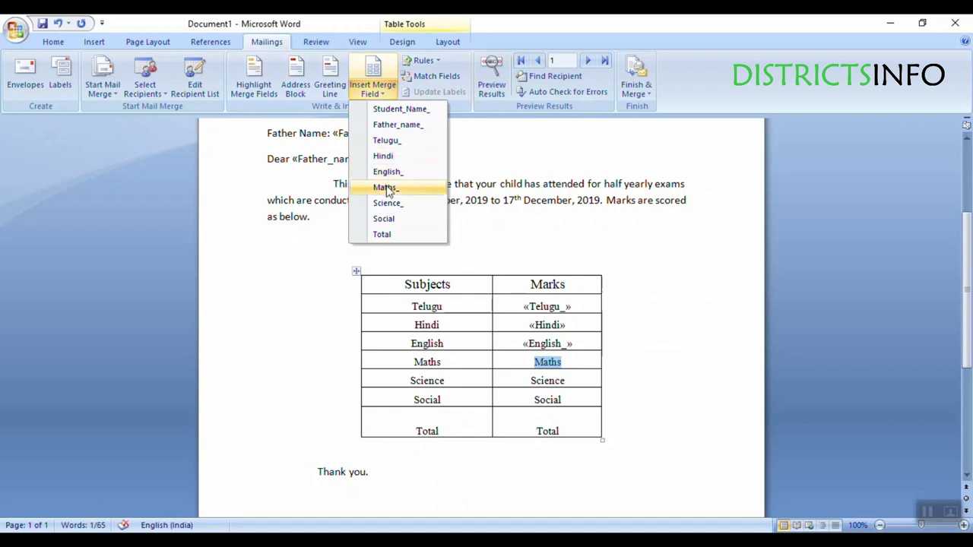
pyautogui.click(387, 187)
pyautogui.moveTo(520, 381); pyautogui.dragTo(566, 382)
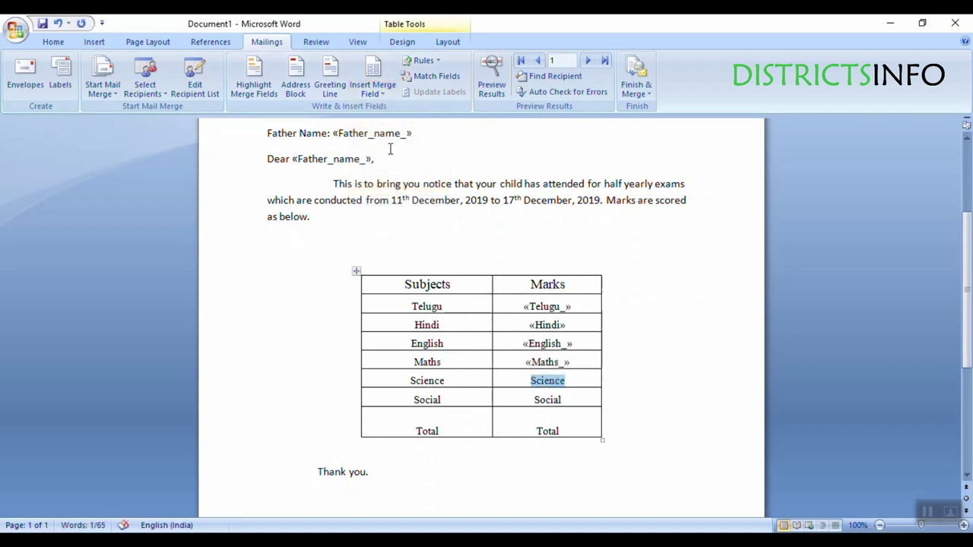
pyautogui.click(373, 88)
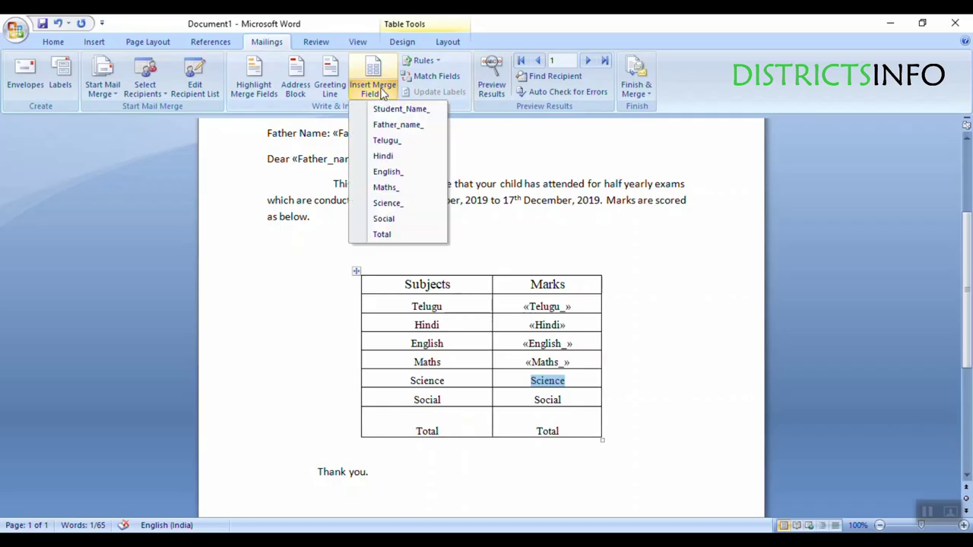
pyautogui.click(387, 203)
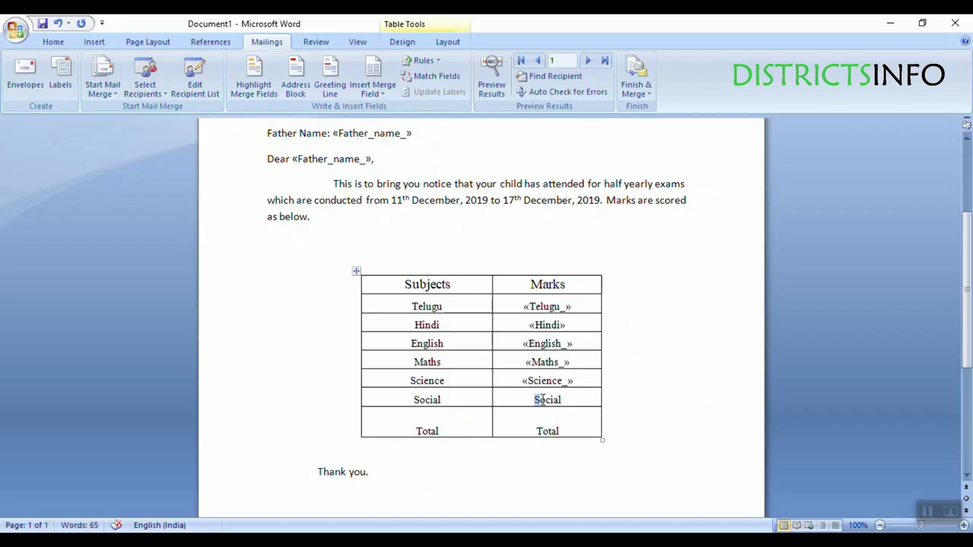
pyautogui.moveTo(541, 400); pyautogui.dragTo(568, 401)
pyautogui.click(373, 87)
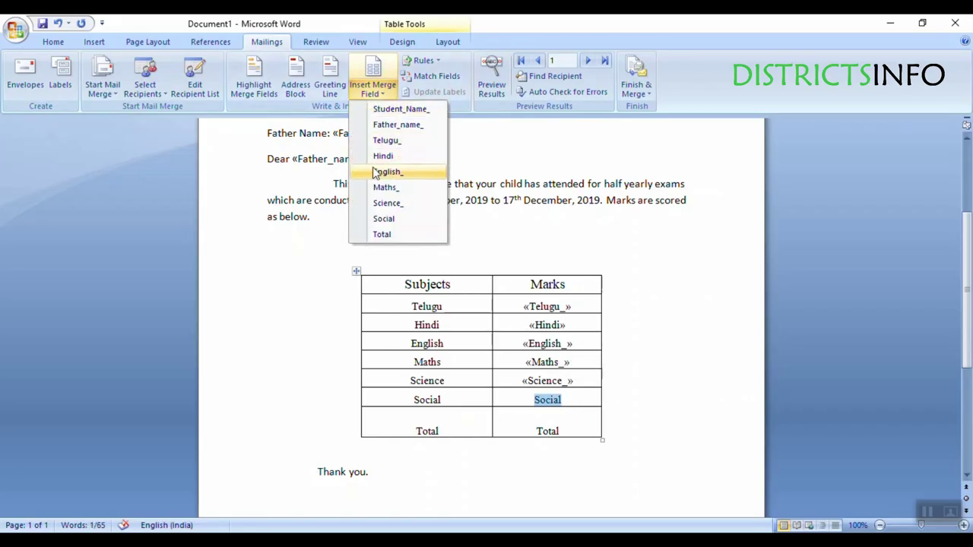
pyautogui.click(383, 218)
pyautogui.scroll(-1, 483, 388)
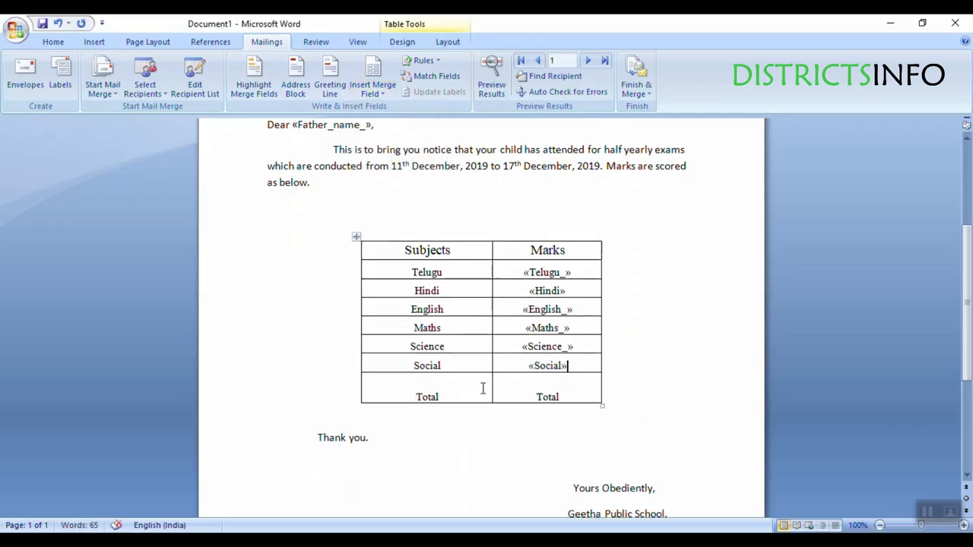
pyautogui.moveTo(534, 396); pyautogui.dragTo(562, 397)
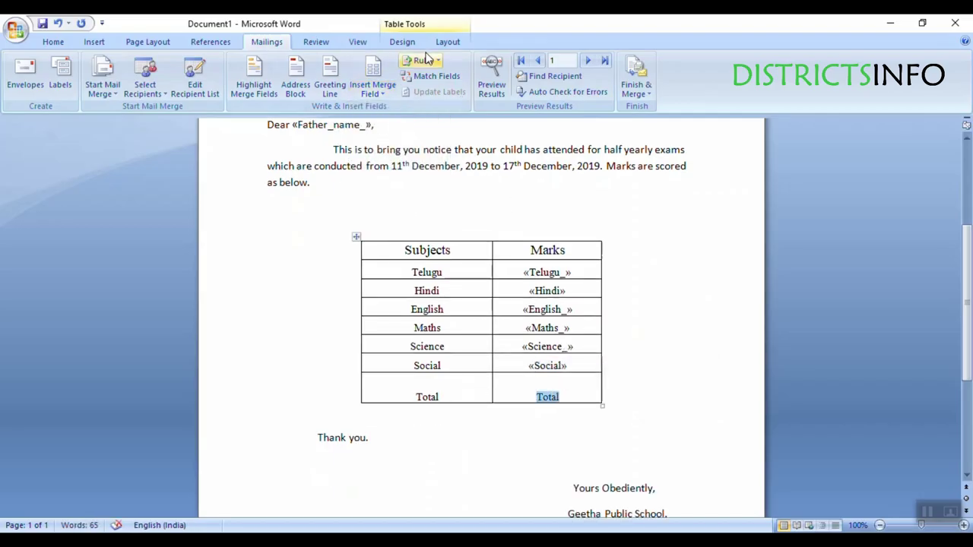
pyautogui.click(374, 91)
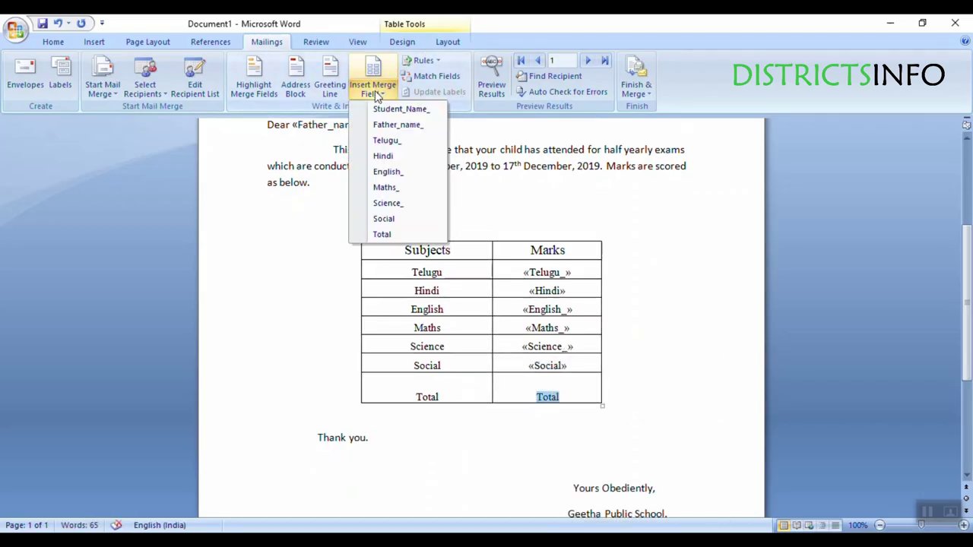
pyautogui.click(384, 234)
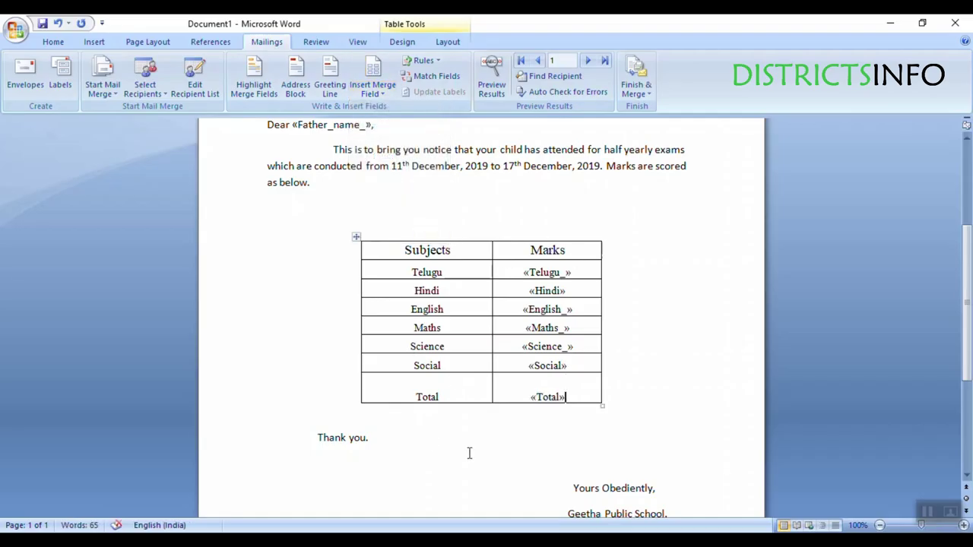
pyautogui.scroll(-3, 537, 422)
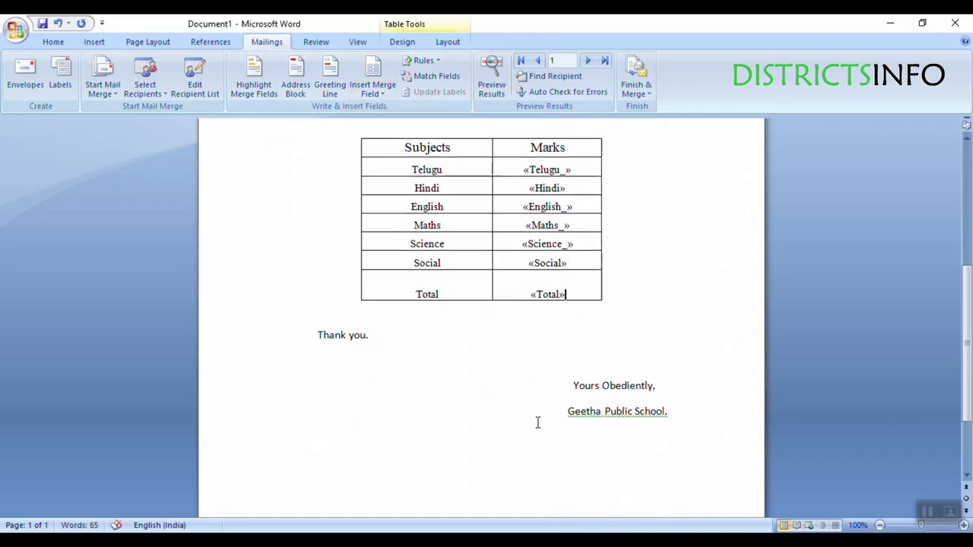
pyautogui.scroll(9, 536, 422)
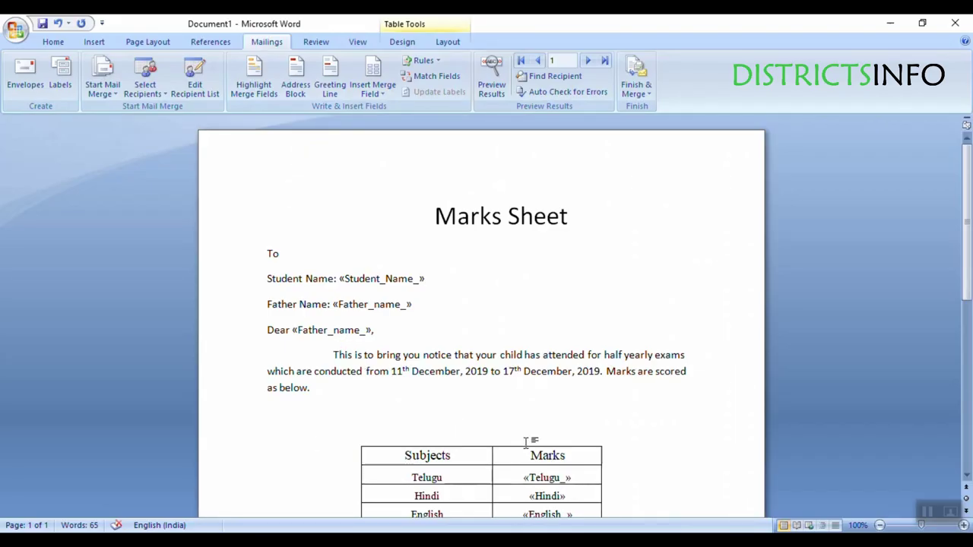
pyautogui.scroll(-2, 566, 483)
pyautogui.scroll(2, 528, 477)
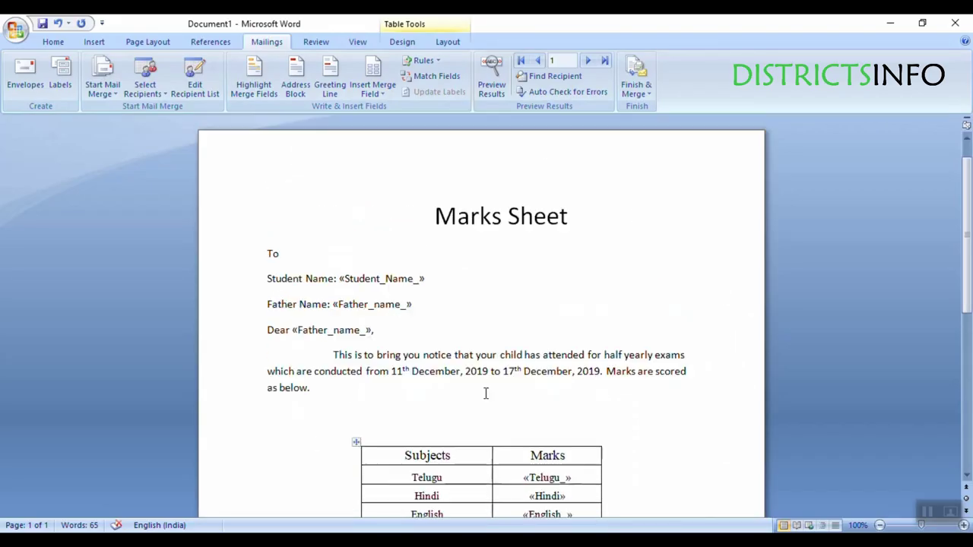
# Merge all records into individual letters in a new Letters1 document
pyautogui.click(649, 95)
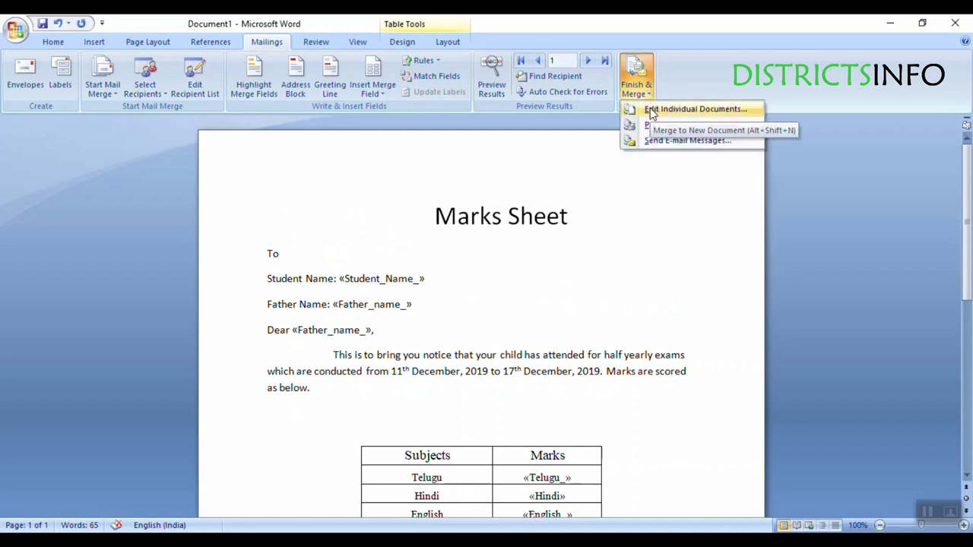
pyautogui.click(651, 112)
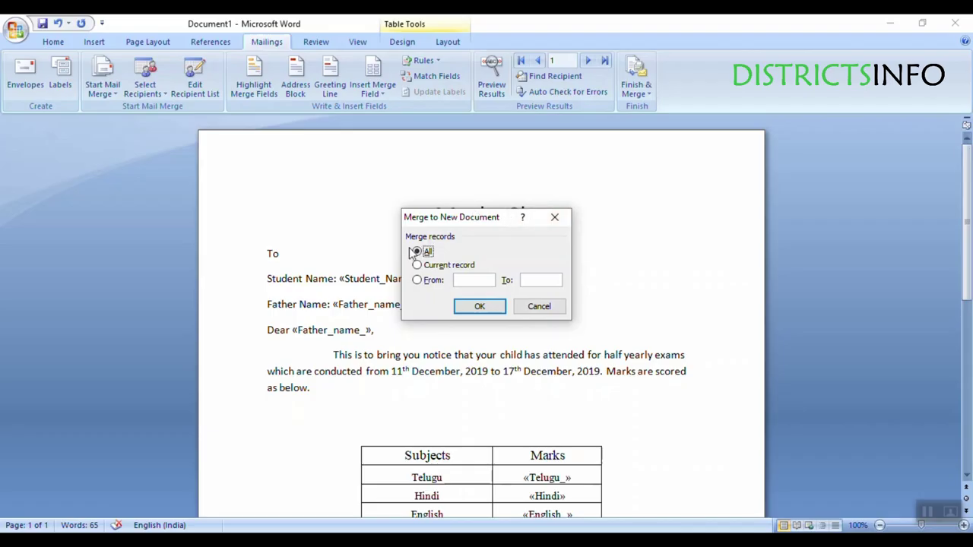
pyautogui.click(478, 308)
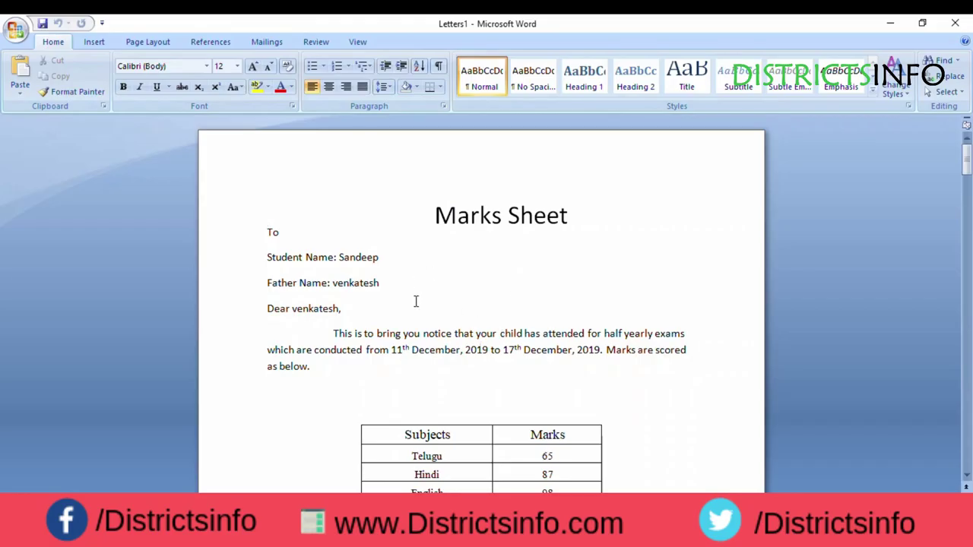
pyautogui.scroll(-10, 416, 302)
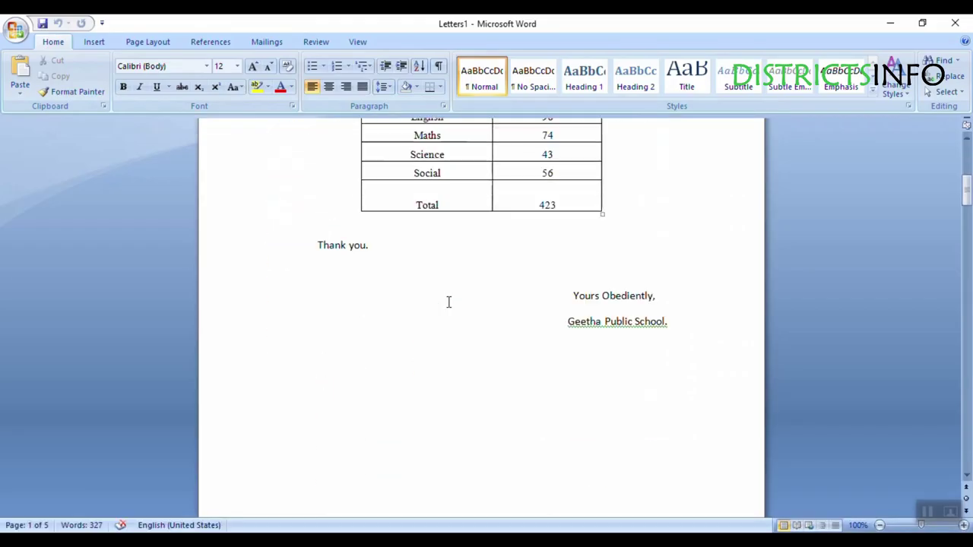
pyautogui.scroll(-20, 449, 301)
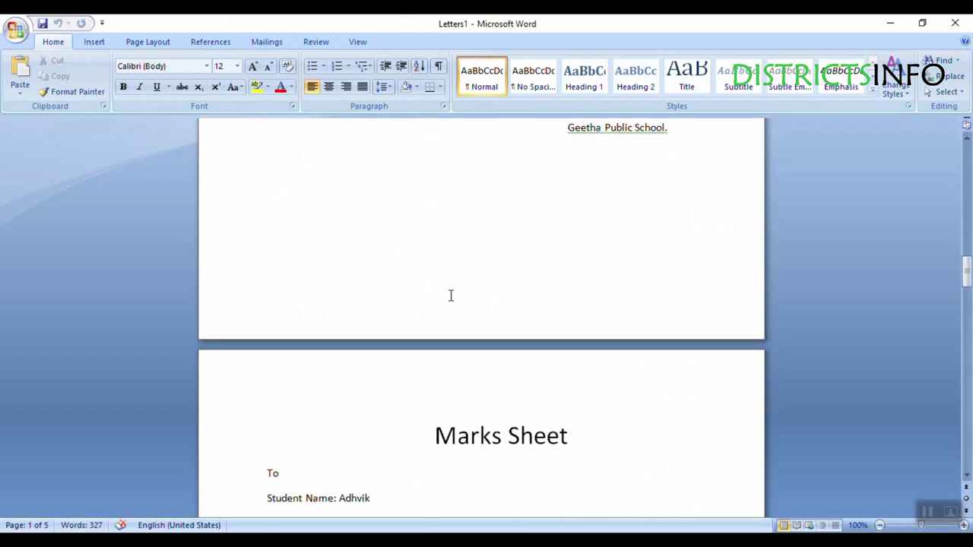
pyautogui.scroll(-20, 451, 296)
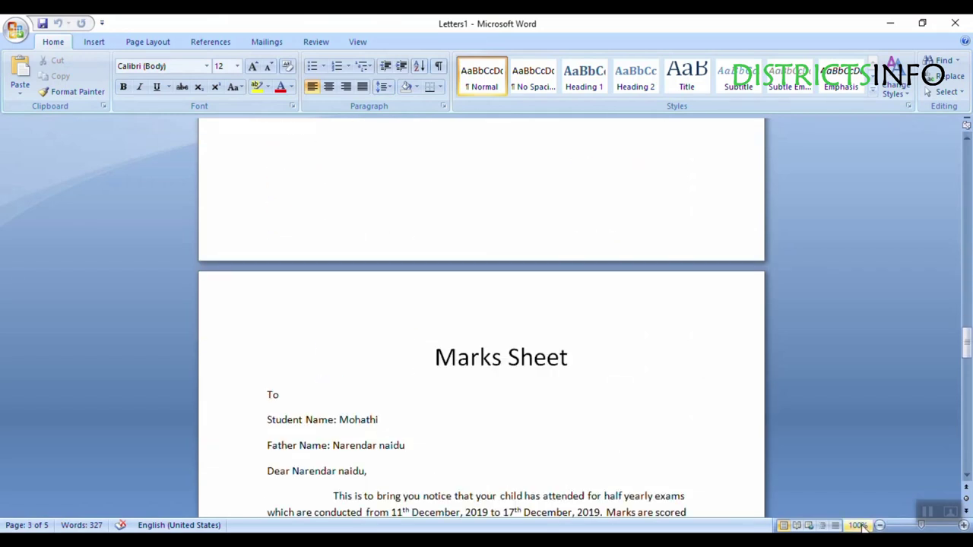
pyautogui.click(899, 526)
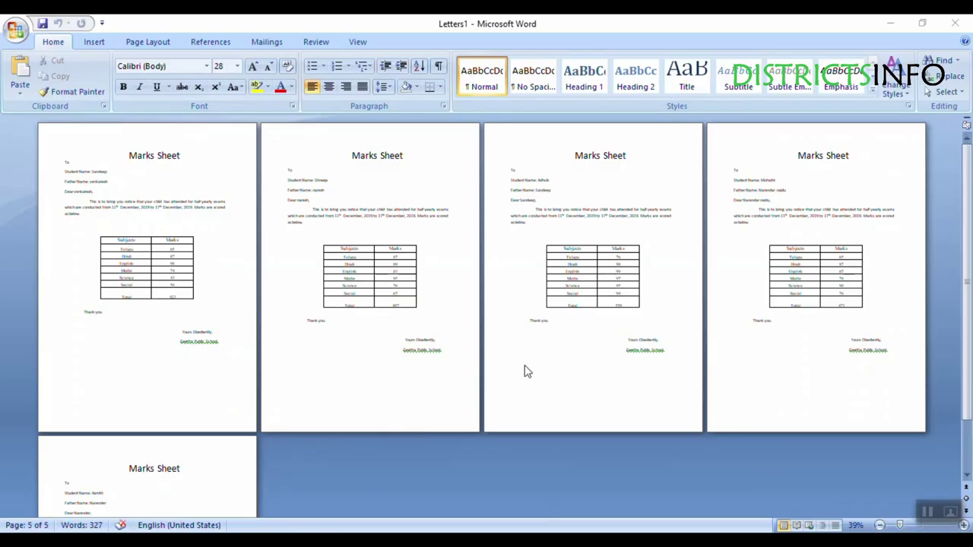
pyautogui.scroll(-1, 416, 319)
pyautogui.scroll(-3, 416, 319)
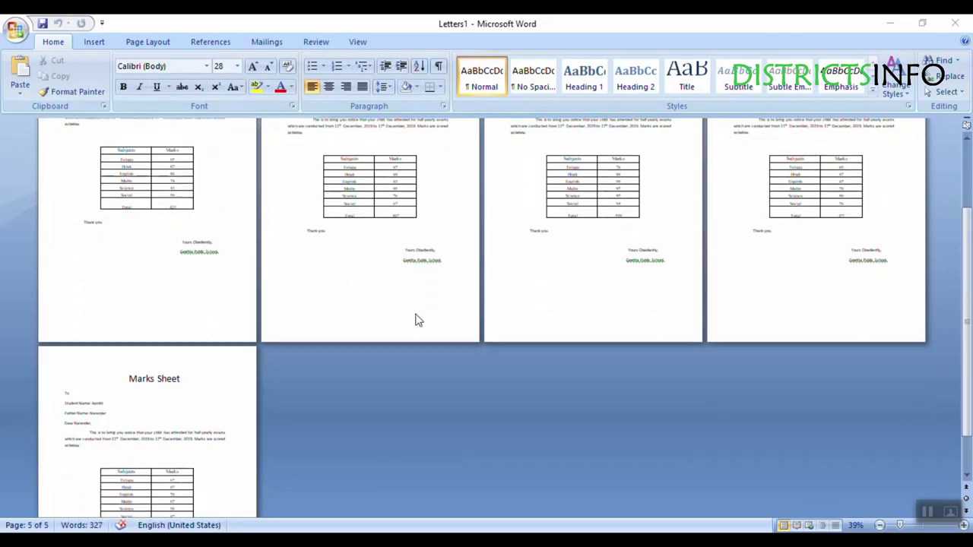
pyautogui.scroll(4, 425, 323)
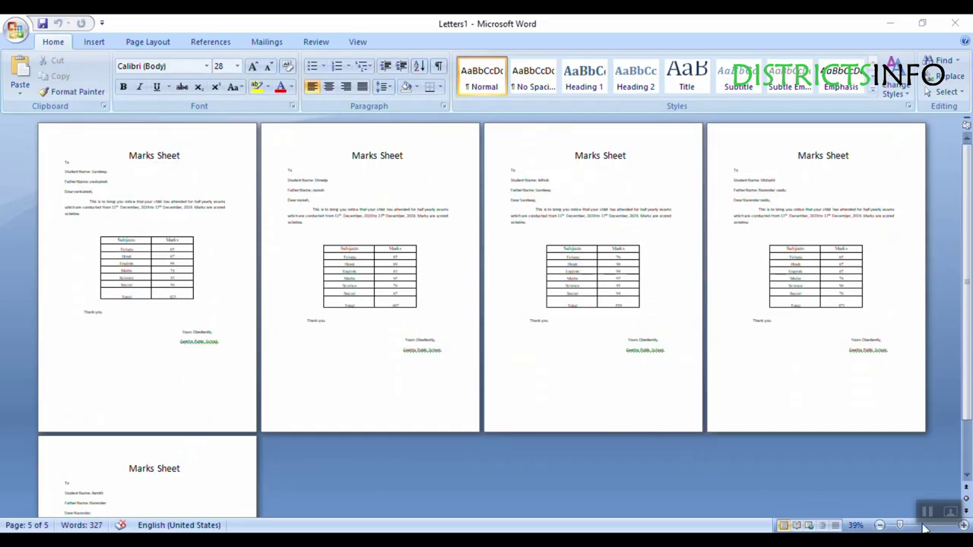